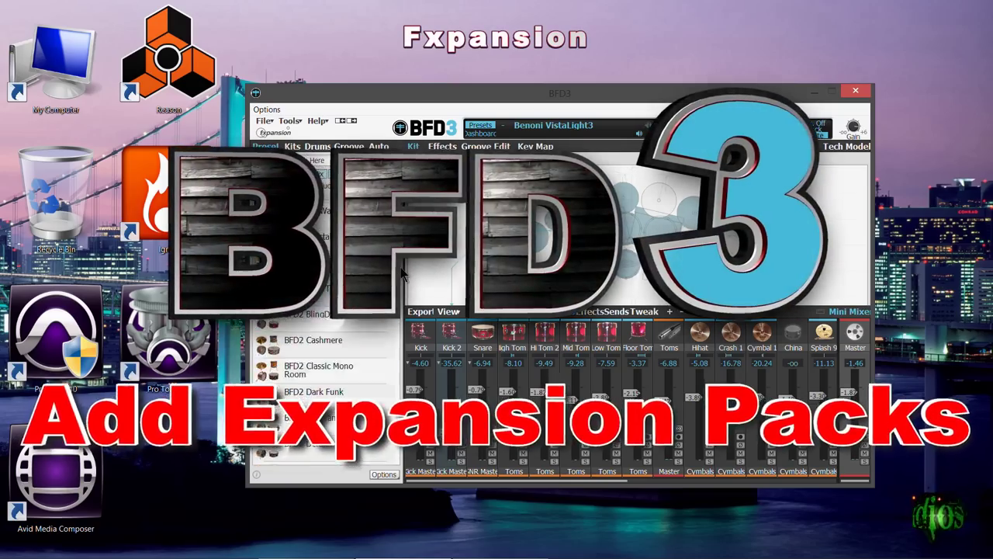
Open BFD3's Content Locations list from Tools and scroll it back to the top
click(318, 146)
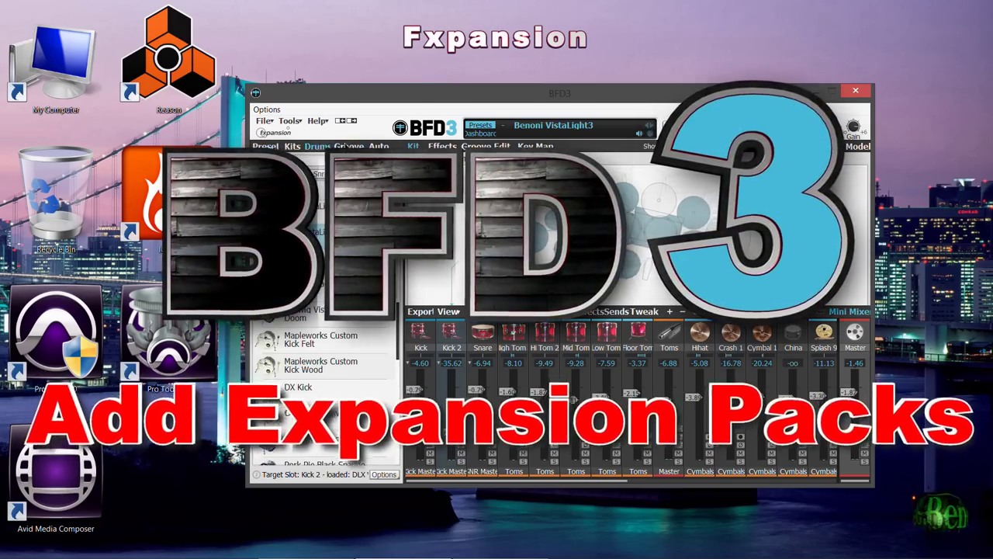
click(292, 146)
click(290, 121)
click(299, 139)
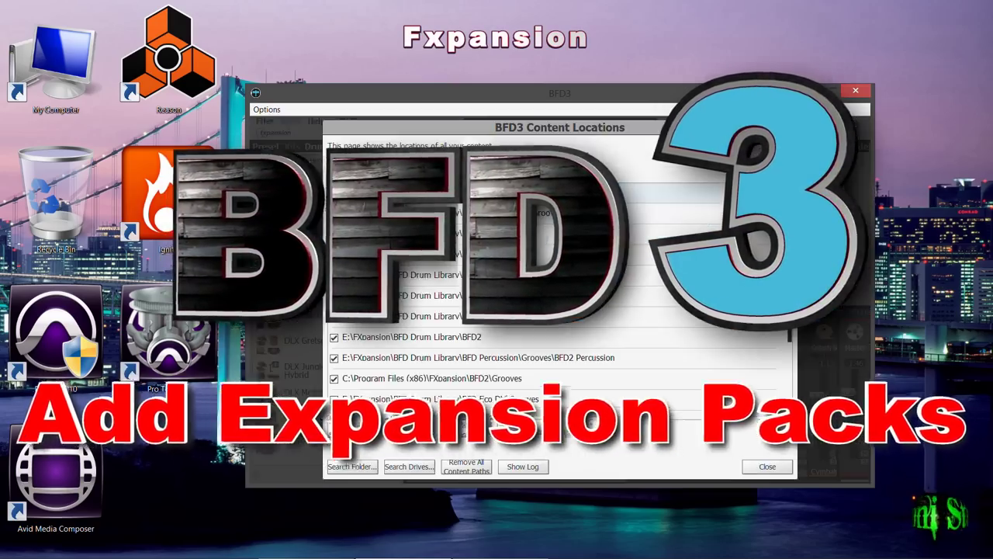
scroll(789, 212, down, 1)
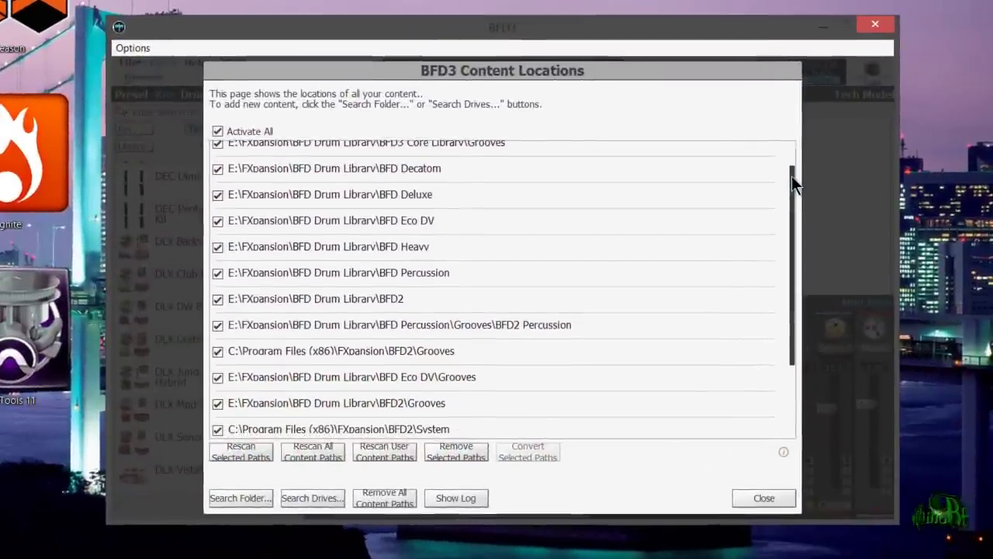
drag(793, 176, 793, 148)
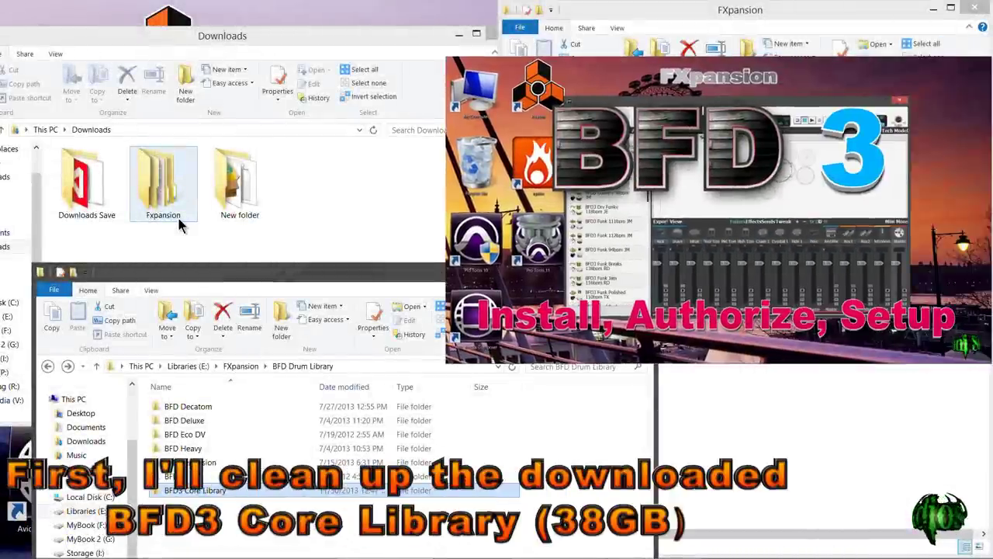
Check that the downloaded Fxpansion folder holds only BFD3 Core Library, then select it for deletion
double_click(178, 221)
click(85, 188)
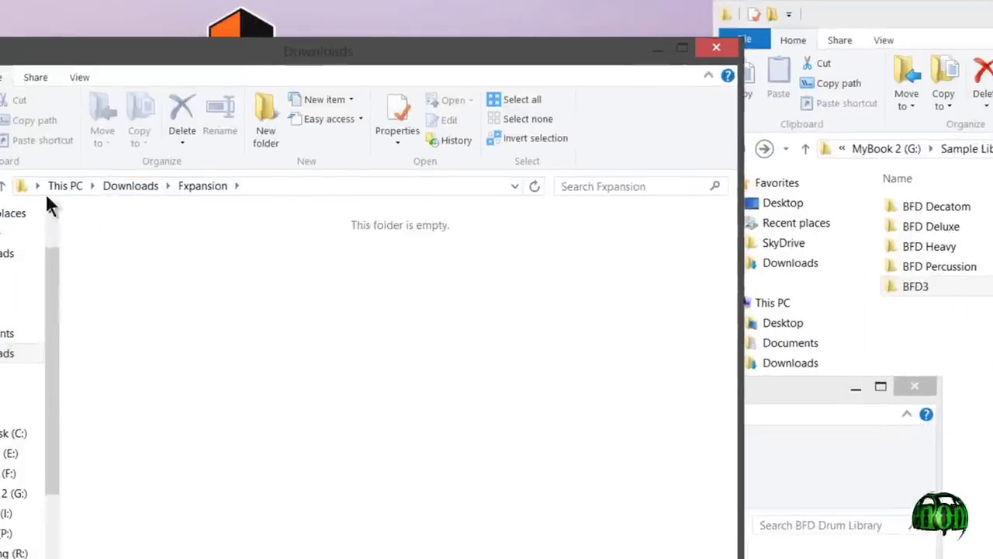
key(alt+Up)
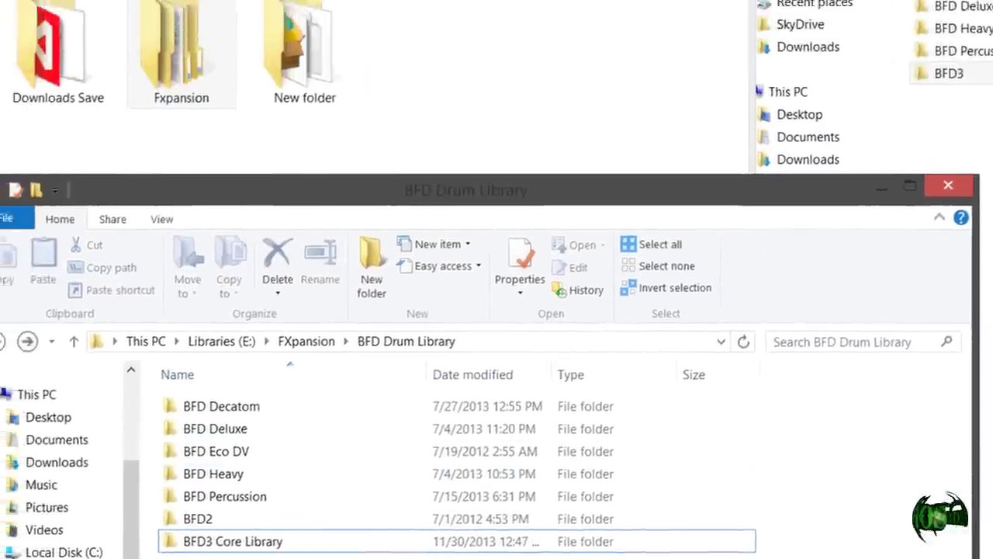
click(221, 76)
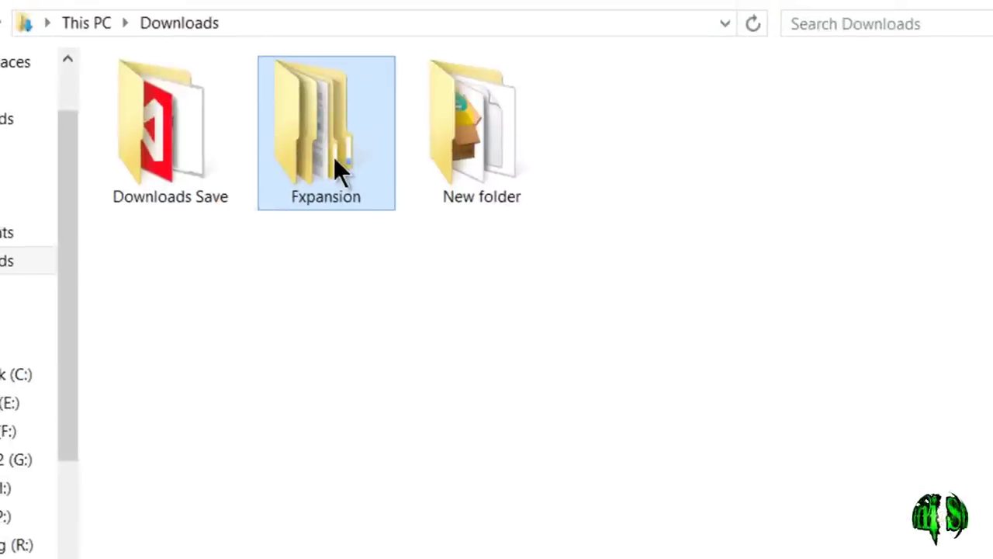
mouse_move(335, 159)
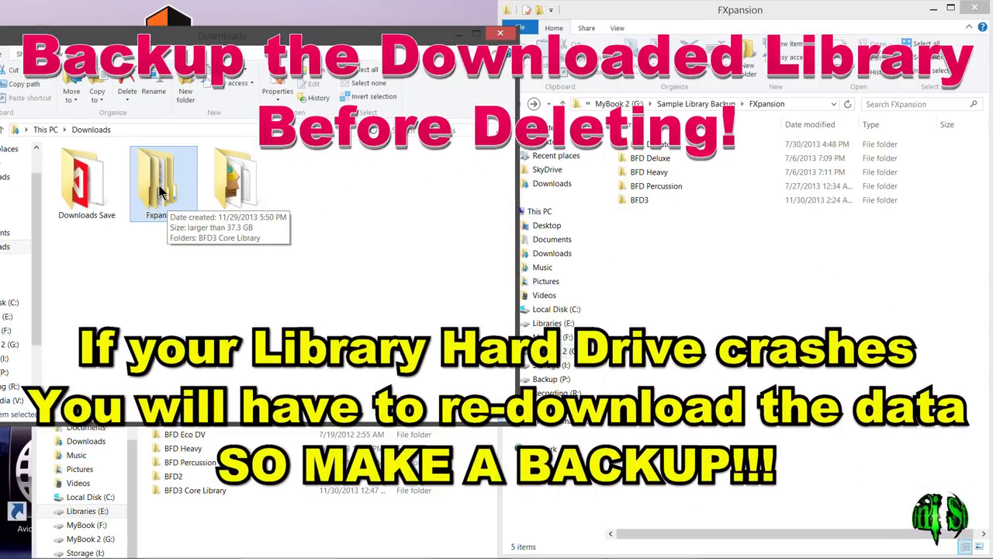
key(Delete)
Confirm permanent deletion of the oversized Fxpansion folder from Downloads
key(Return)
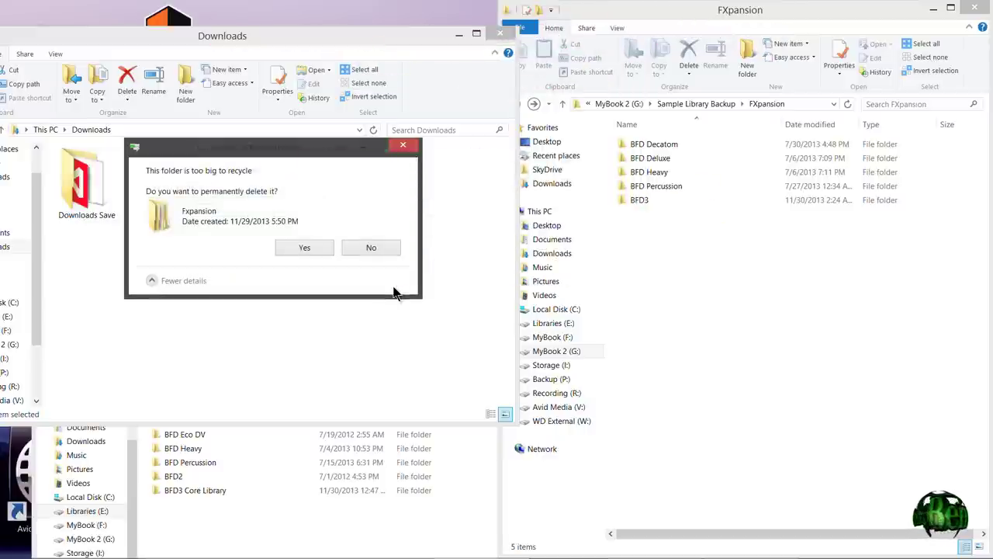
click(290, 246)
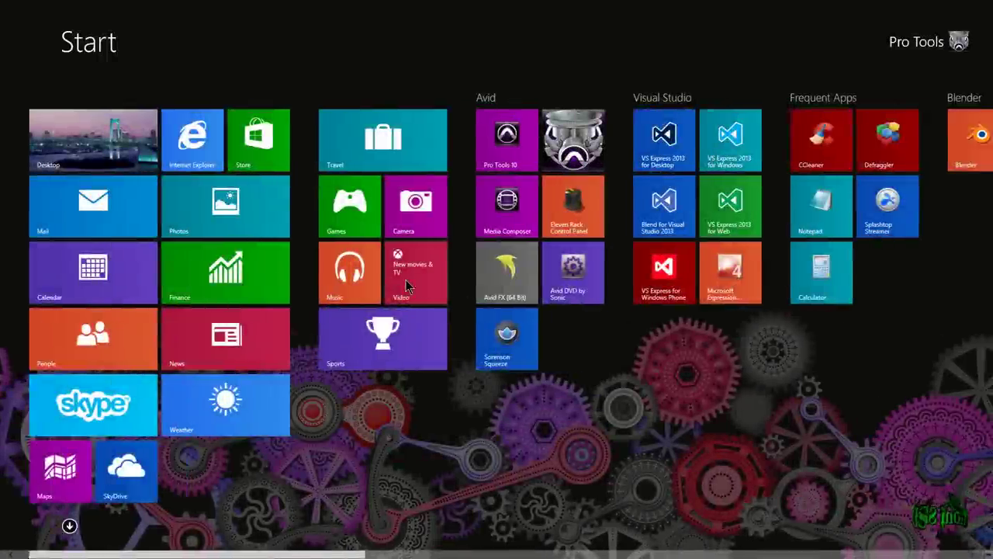
scroll(406, 283, down, 5)
Launch BFD3 (64-bit) from the Start screen and place it beside the BFD Drum Library folder
scroll(405, 283, down, 5)
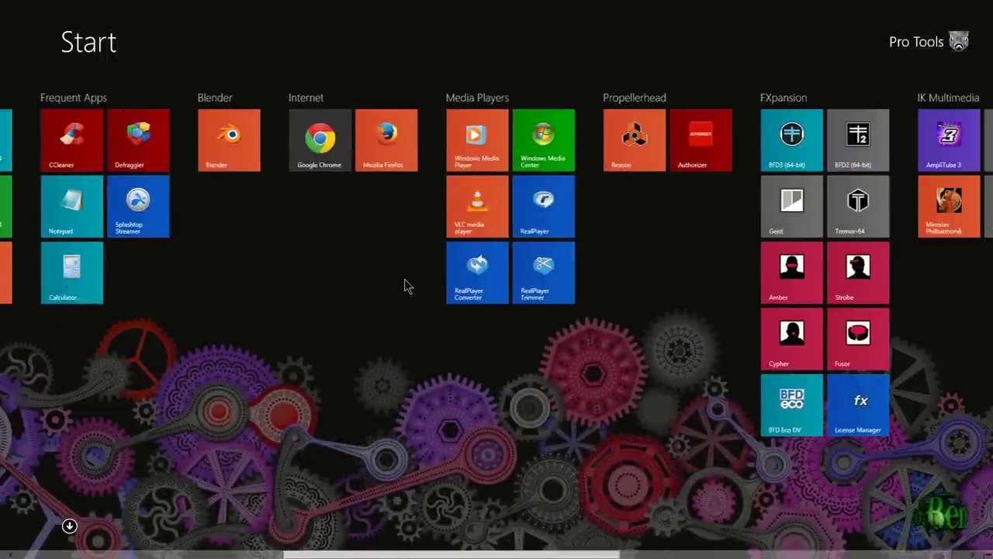
click(739, 138)
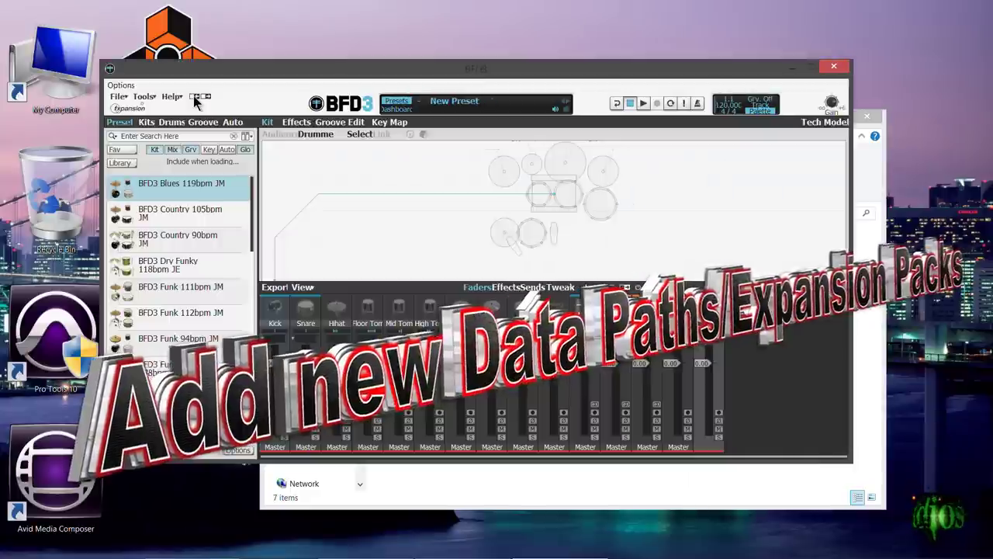
drag(296, 70, 428, 61)
drag(386, 252, 412, 319)
click(490, 65)
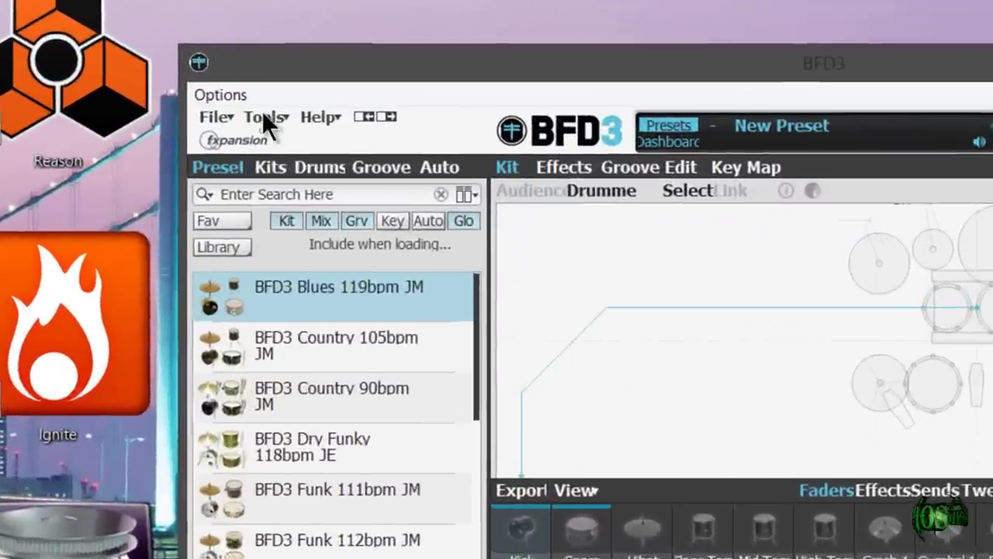
Open Content Locations, which lists only BFD3 Core Library, and go up to FXpansion in Explorer
click(274, 87)
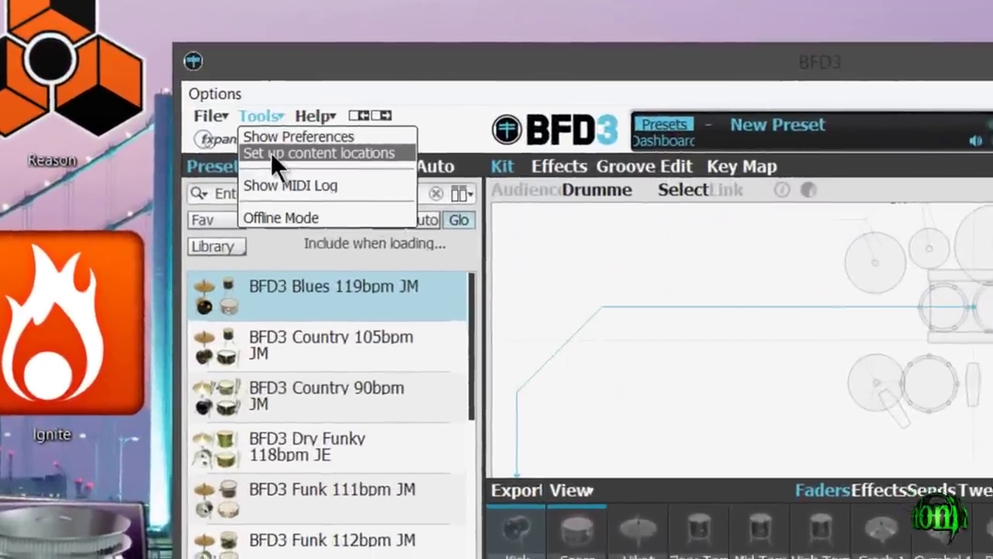
click(273, 155)
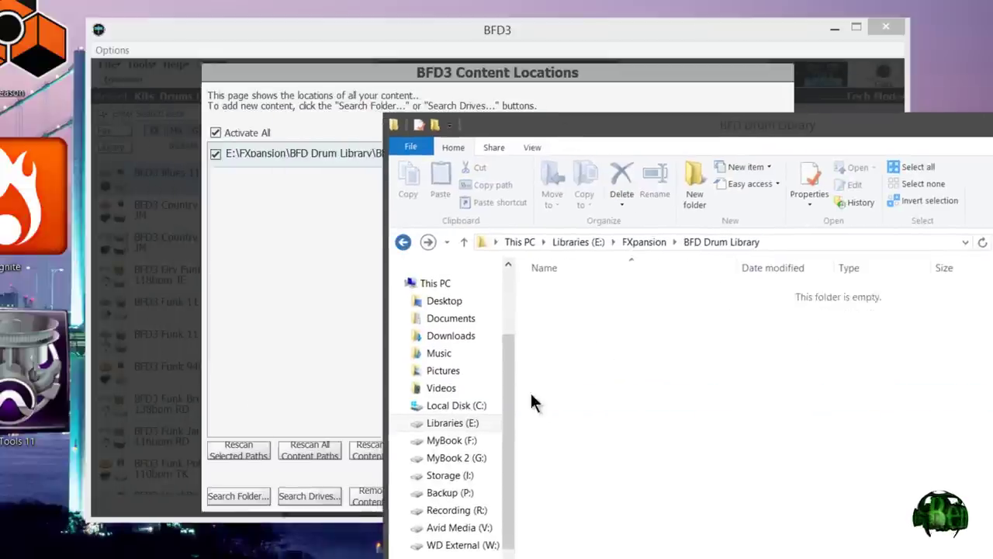
key(BackSpace)
mouse_move(575, 293)
mouse_down()
mouse_move(344, 310)
mouse_move(461, 314)
mouse_move(577, 294)
mouse_up()
Search only drives C: and E: (Libraries) for BFD content
click(313, 398)
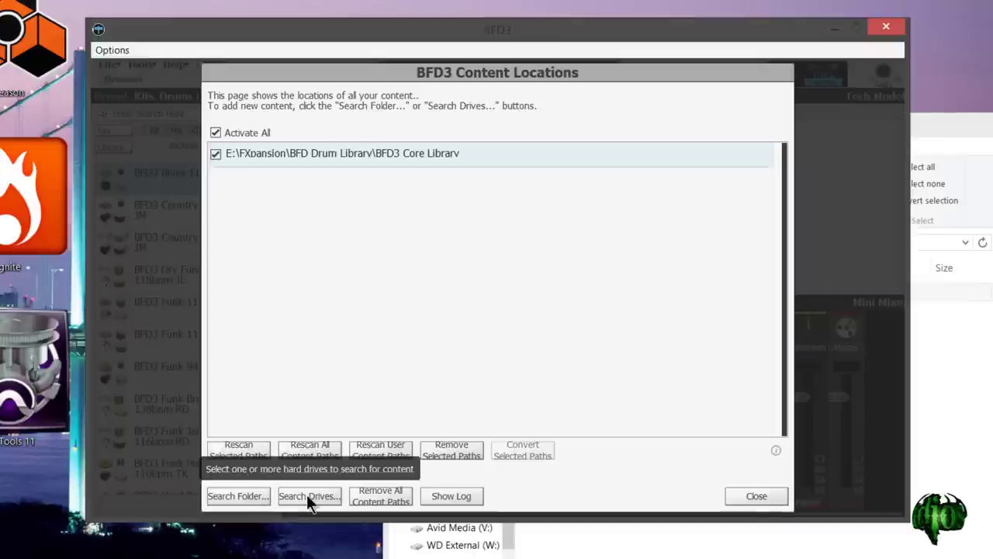
click(307, 494)
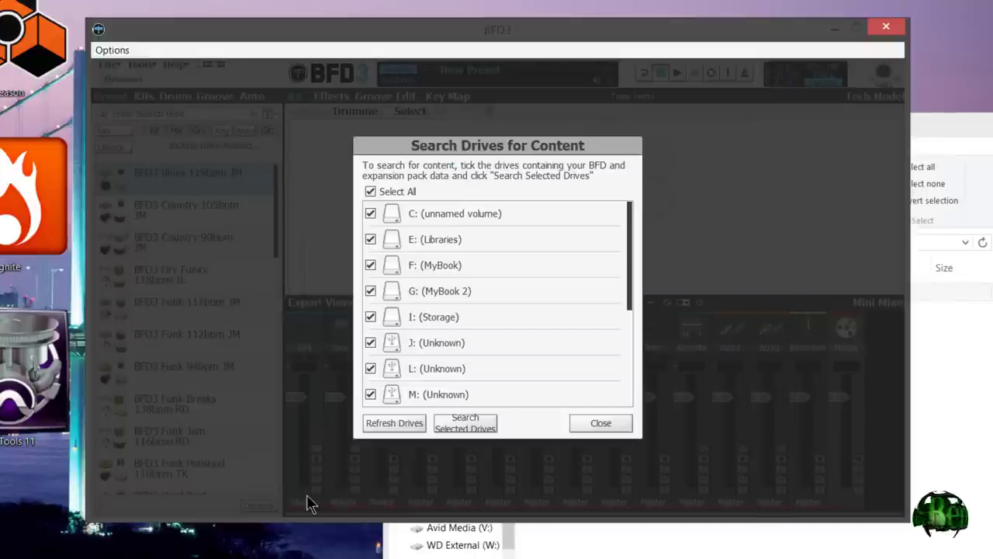
click(370, 237)
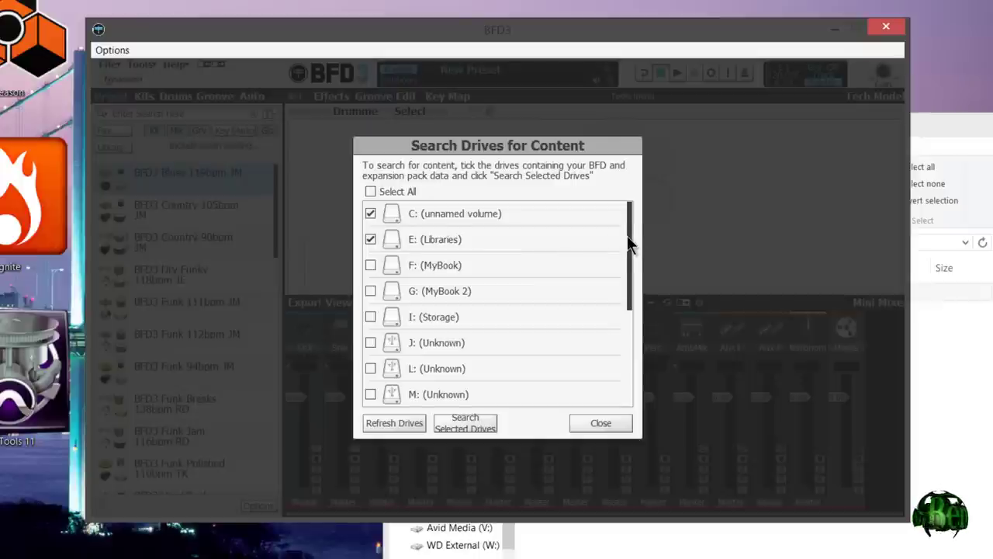
mouse_move(630, 242)
mouse_down()
mouse_move(632, 300)
mouse_move(631, 243)
mouse_up()
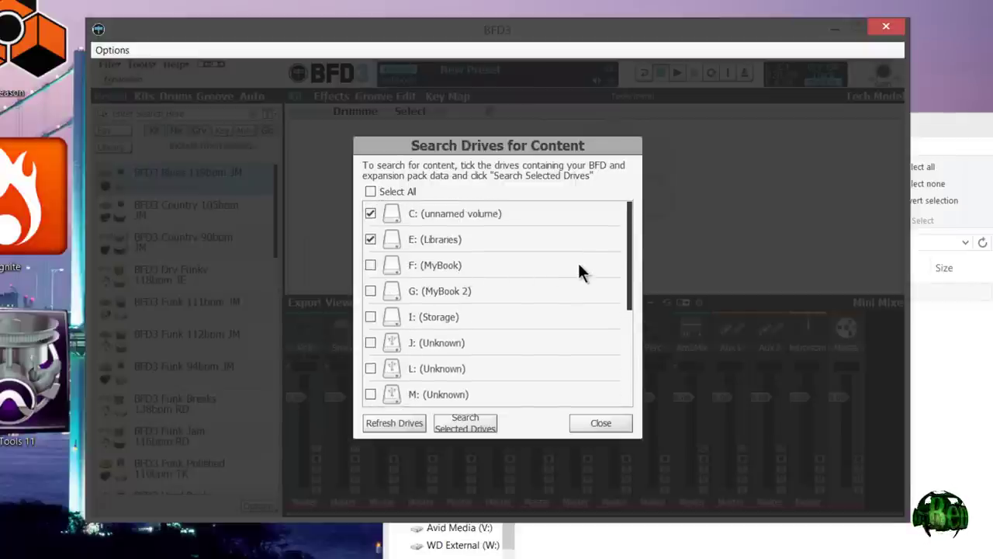
click(476, 423)
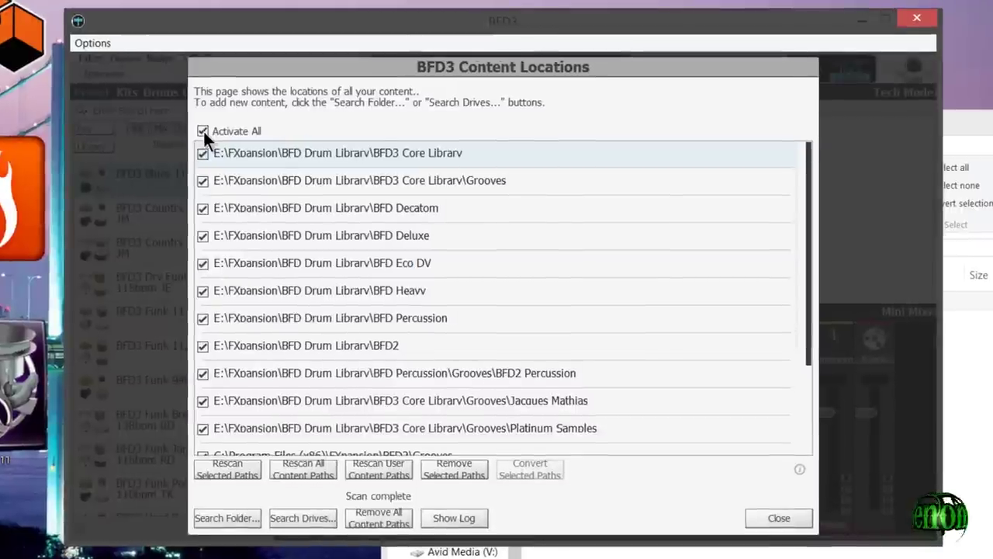
Review the activated paths and select C:\Program Files (x86)\FXpansion\BFD2\Grooves in the list
click(327, 141)
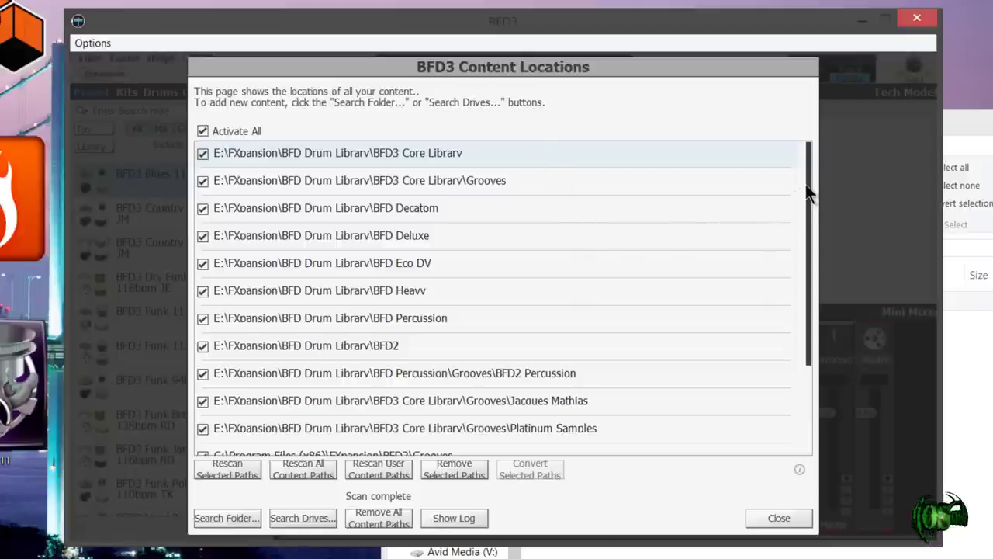
scroll(802, 243, down, 1)
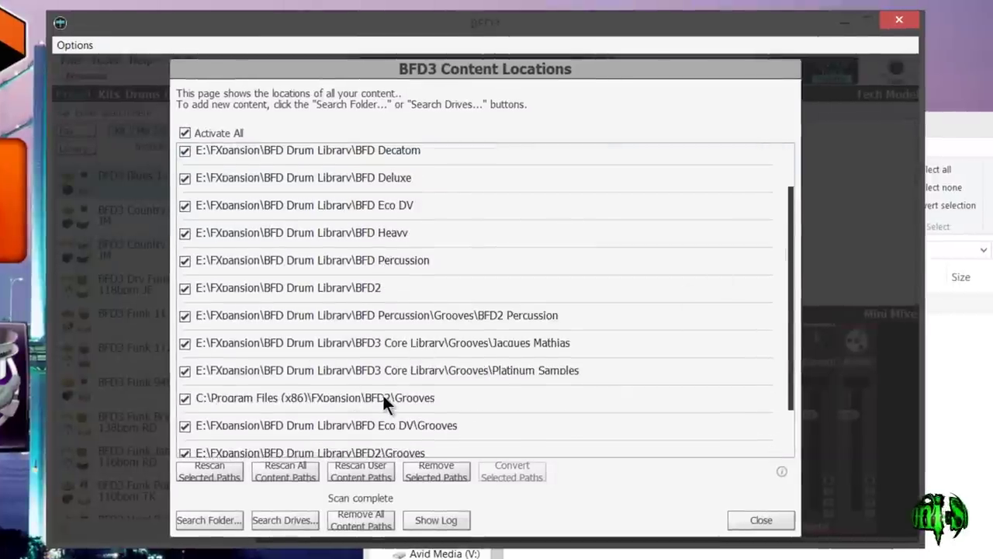
click(382, 395)
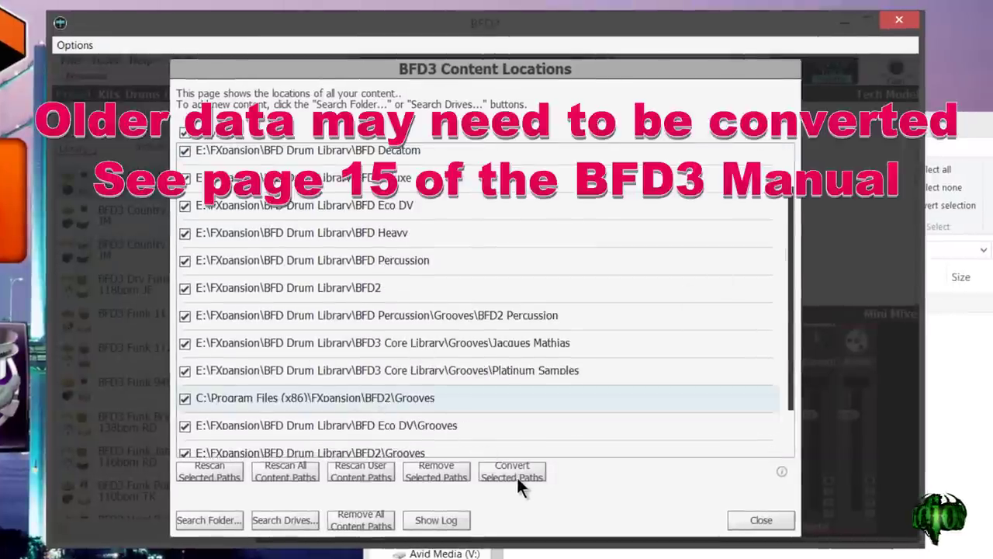
scroll(357, 332, up, 1)
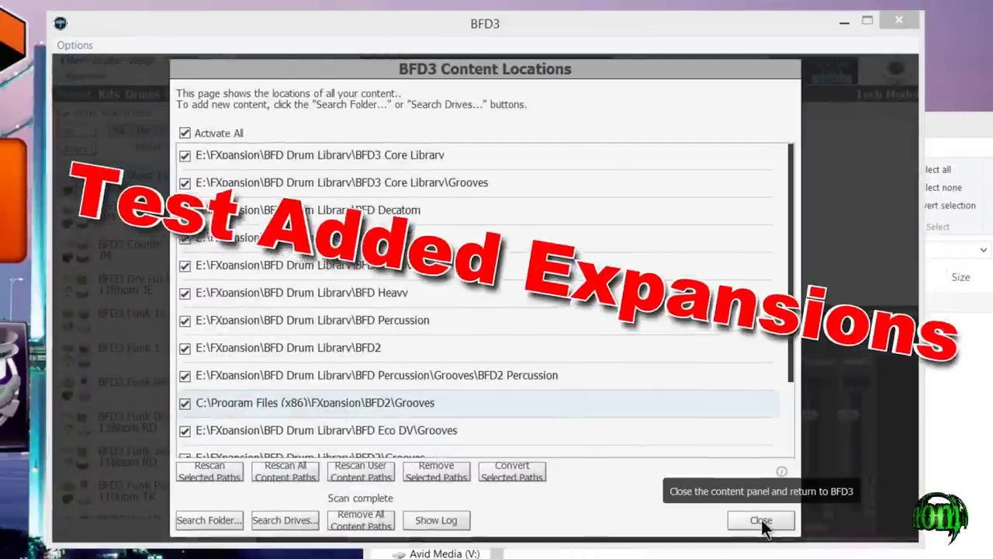
Close Content Locations and load the Benoni RC Metal 24 W01 preset, confirming the prompt
click(760, 520)
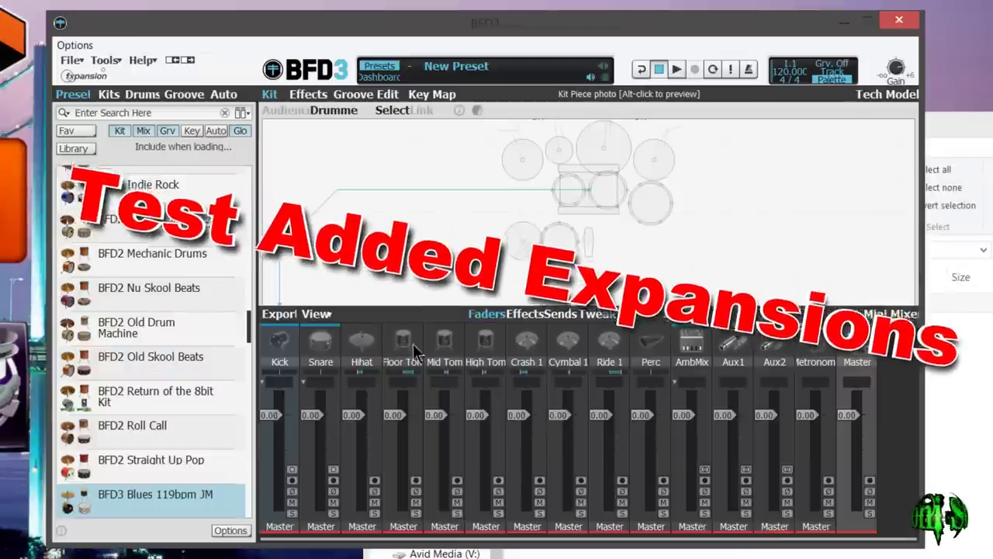
drag(250, 327, 250, 229)
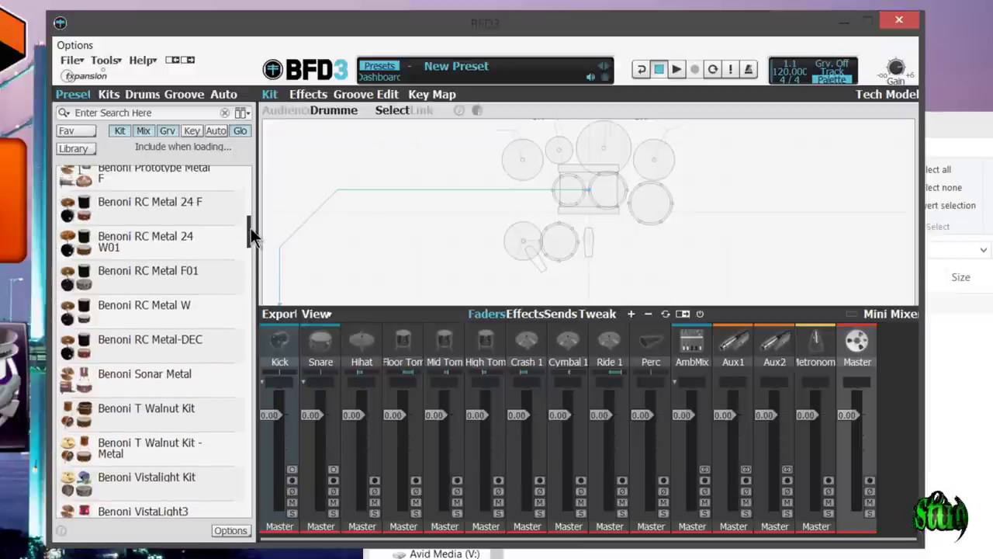
click(101, 241)
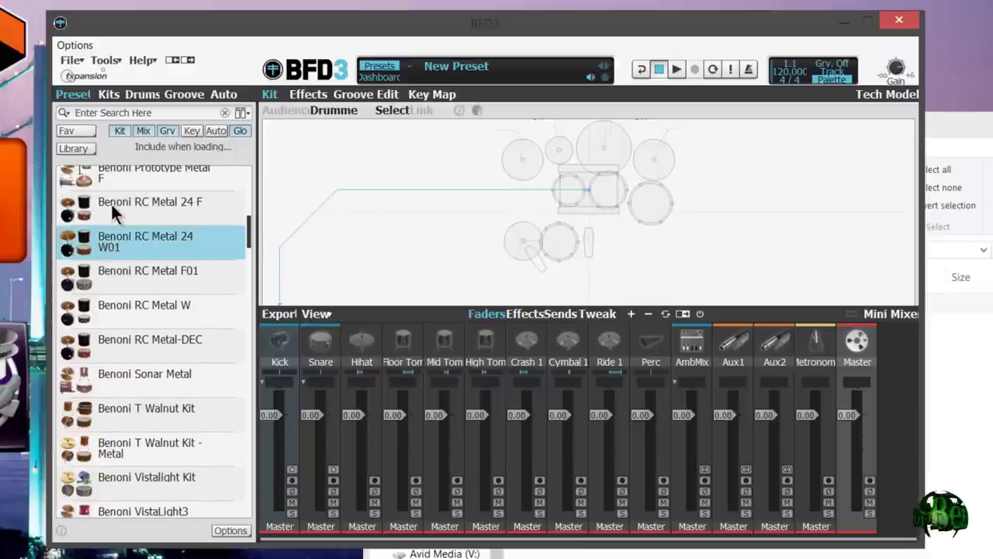
click(111, 203)
key(Down)
key(Down)
double_click(114, 242)
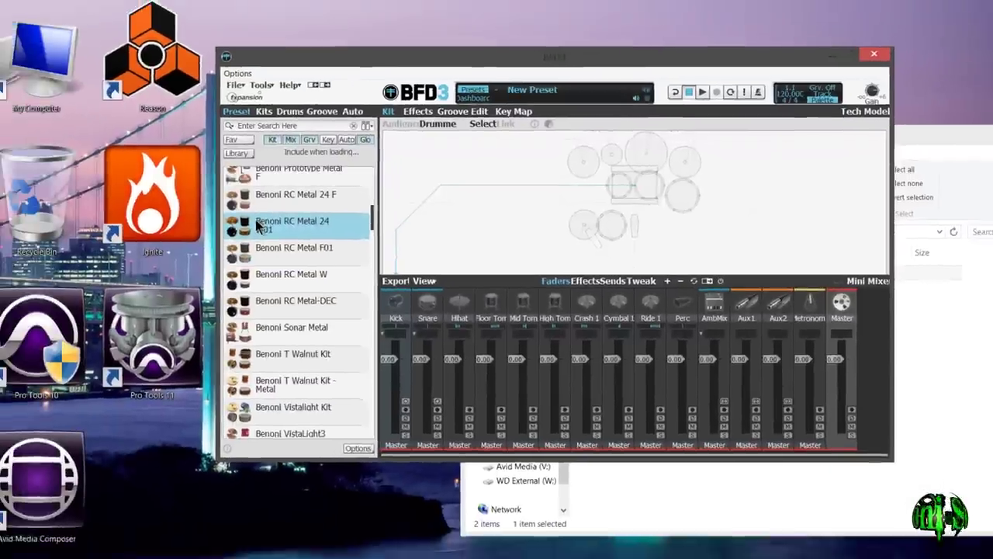
click(493, 338)
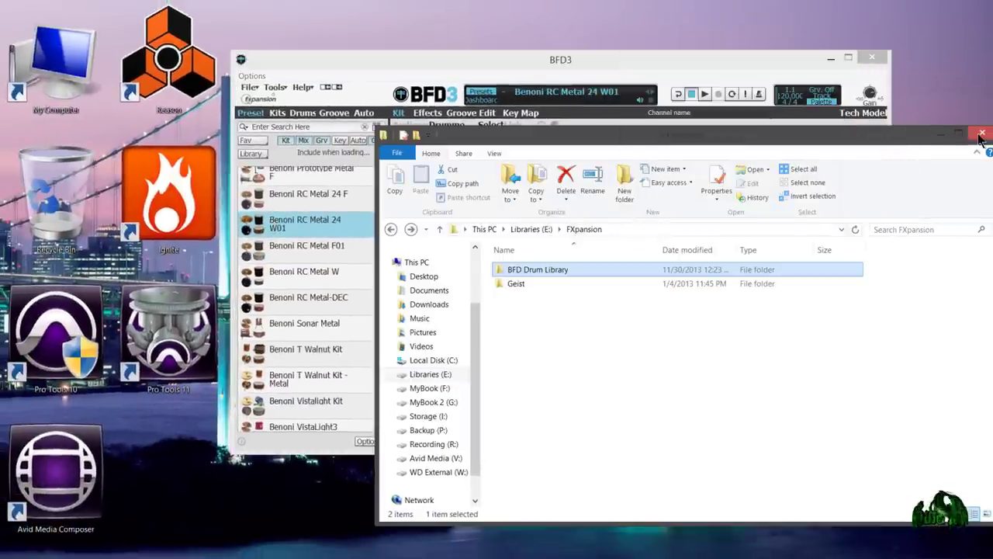
click(980, 137)
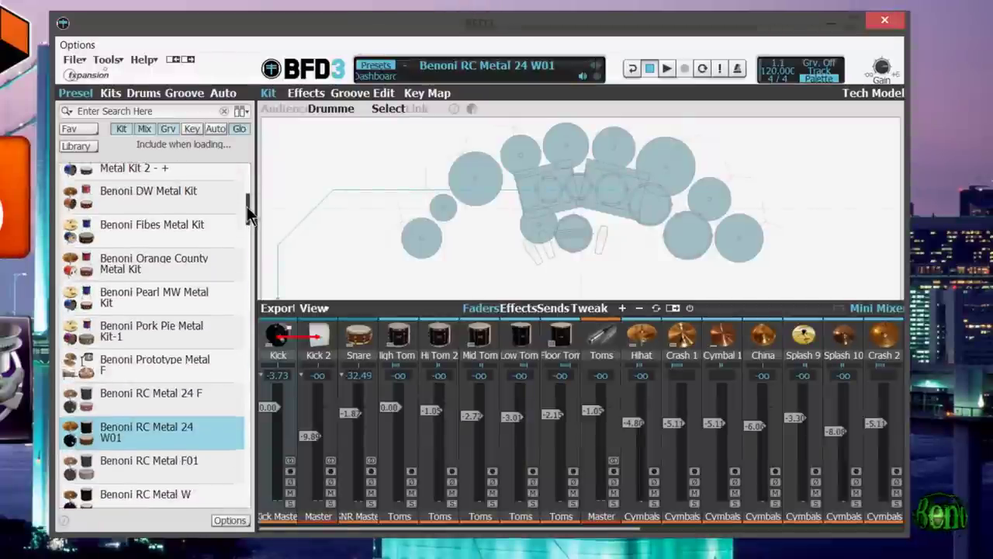
Load the Benoni 32 Piece PER DEC kit from the Presets list
drag(247, 207, 248, 202)
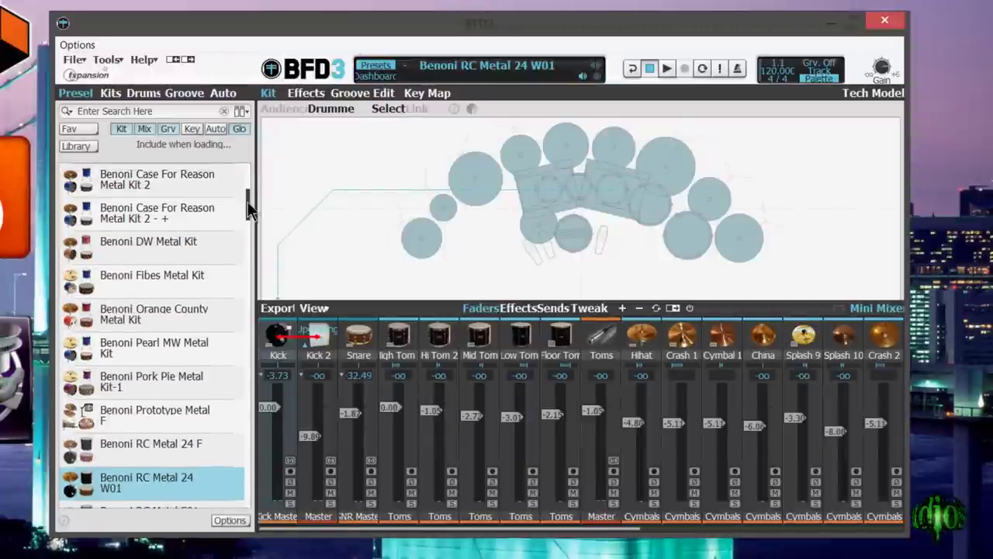
drag(248, 202, 248, 167)
double_click(89, 223)
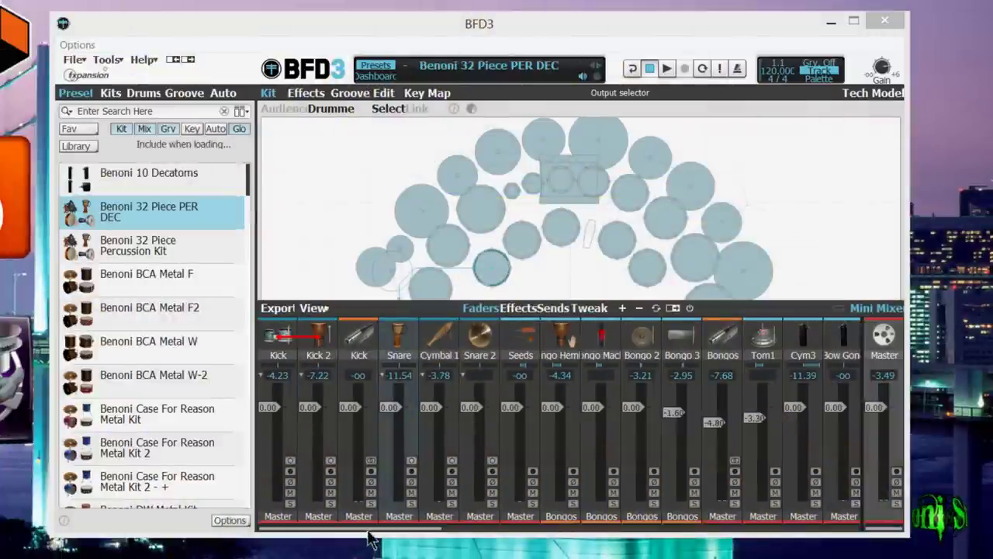
Play a cymbal in the kit view and switch to the individual Drums browser
mouse_move(369, 531)
mouse_down()
mouse_move(506, 525)
mouse_move(354, 523)
mouse_up()
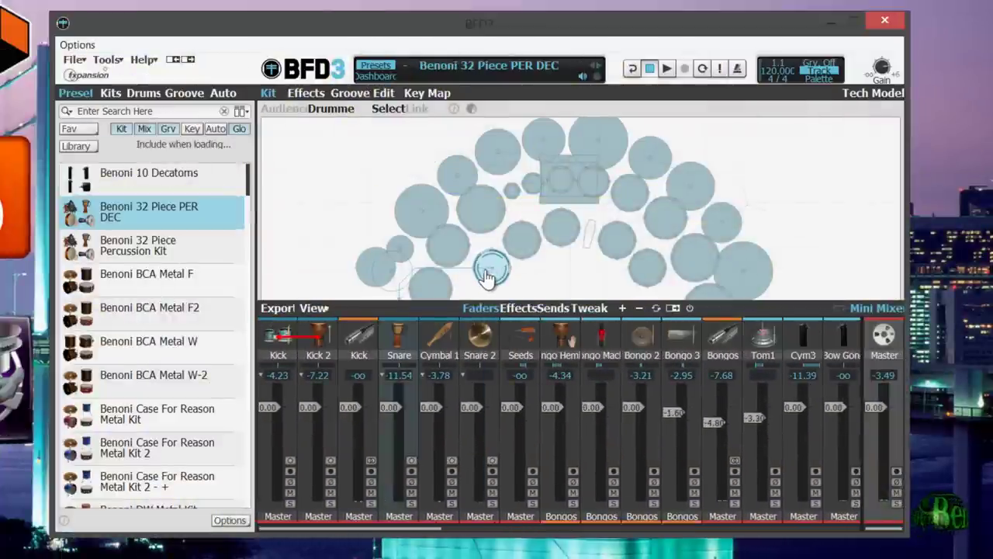
click(557, 231)
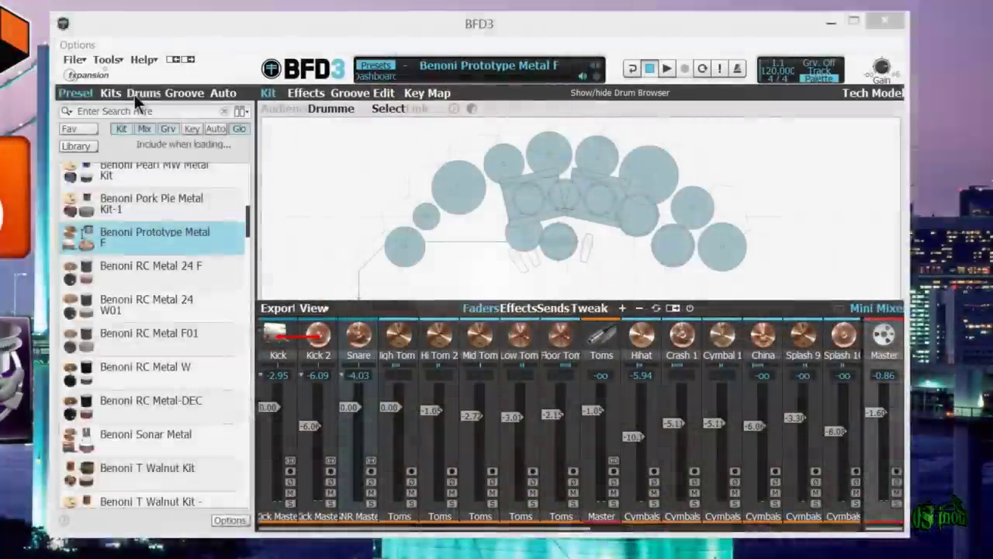
click(136, 94)
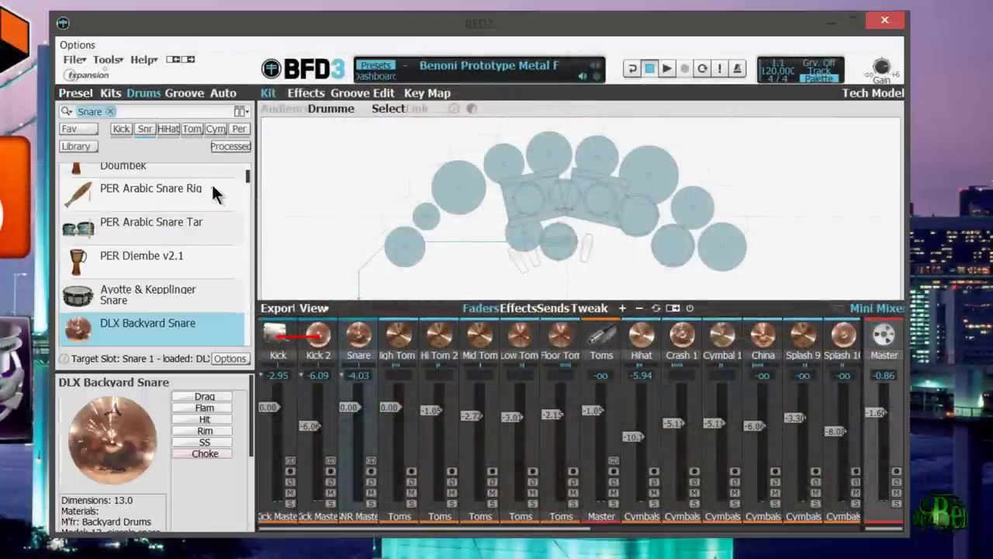
Clear the Snare search and load the Ddrum snare from the full drum list
click(110, 111)
click(65, 359)
scroll(249, 190, down, 10)
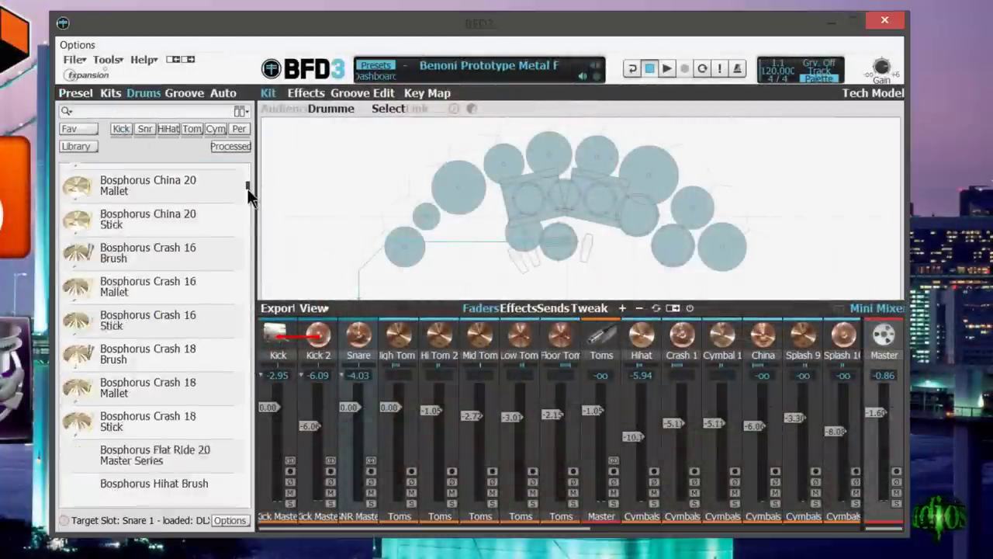
mouse_move(246, 207)
mouse_down()
mouse_move(249, 239)
mouse_move(250, 212)
mouse_up()
click(125, 293)
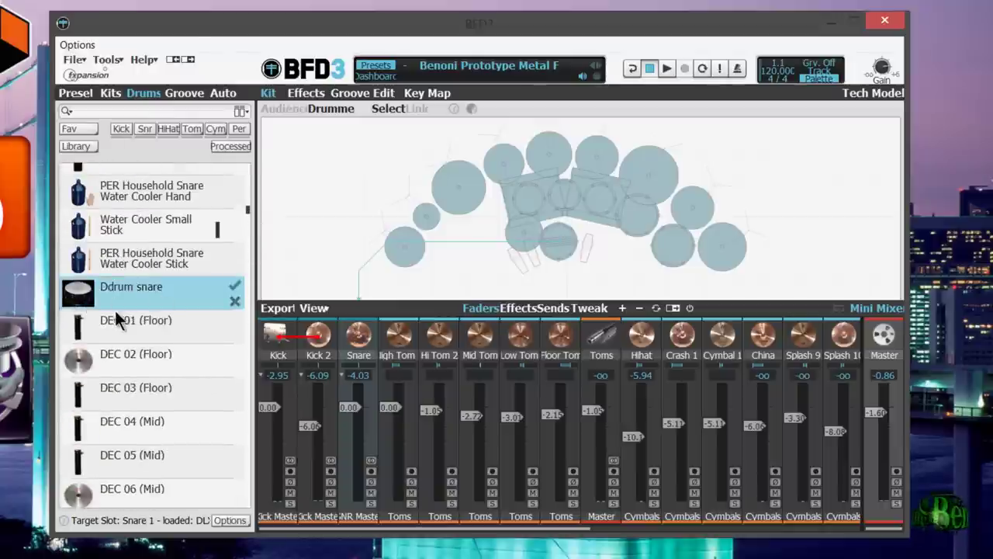
Scroll through the drum list, then open the groove palettes browser
drag(249, 211, 262, 351)
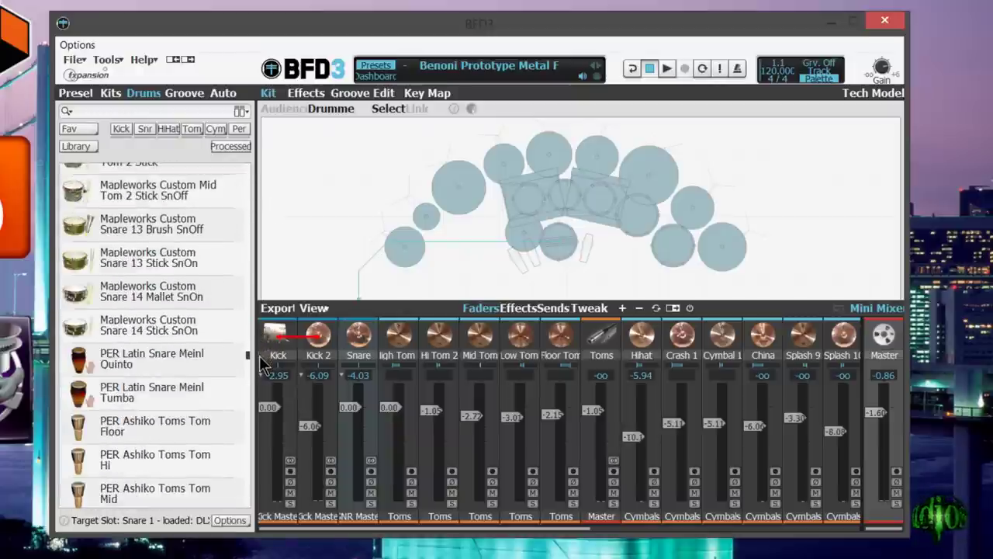
drag(260, 355, 244, 463)
scroll(191, 350, down, 5)
click(183, 92)
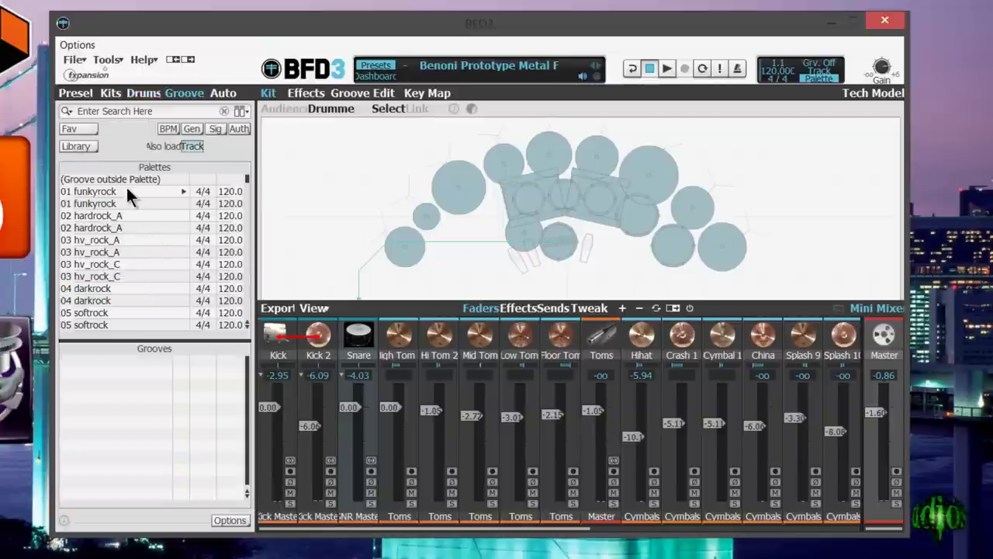
Open BFD3's File menu to reach the Content Locations command
click(75, 60)
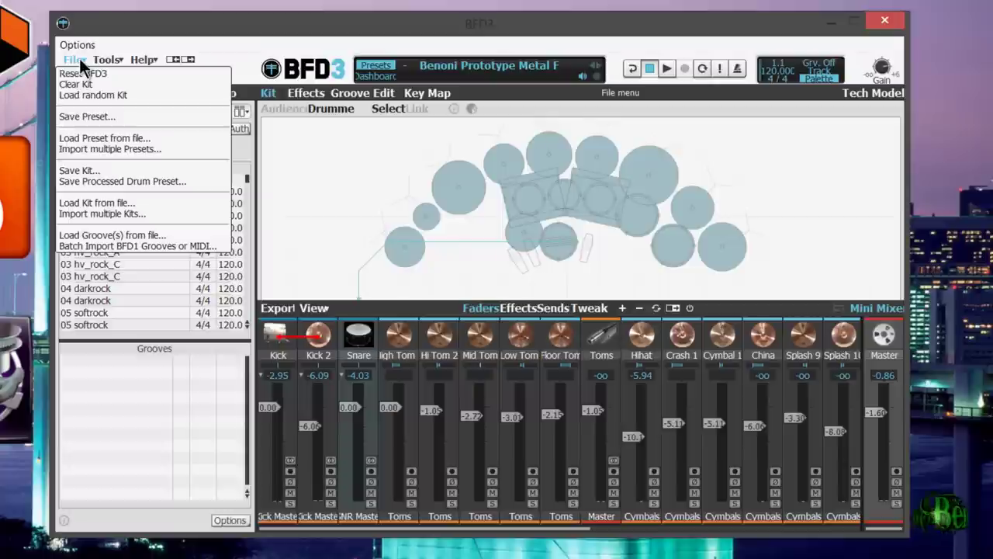